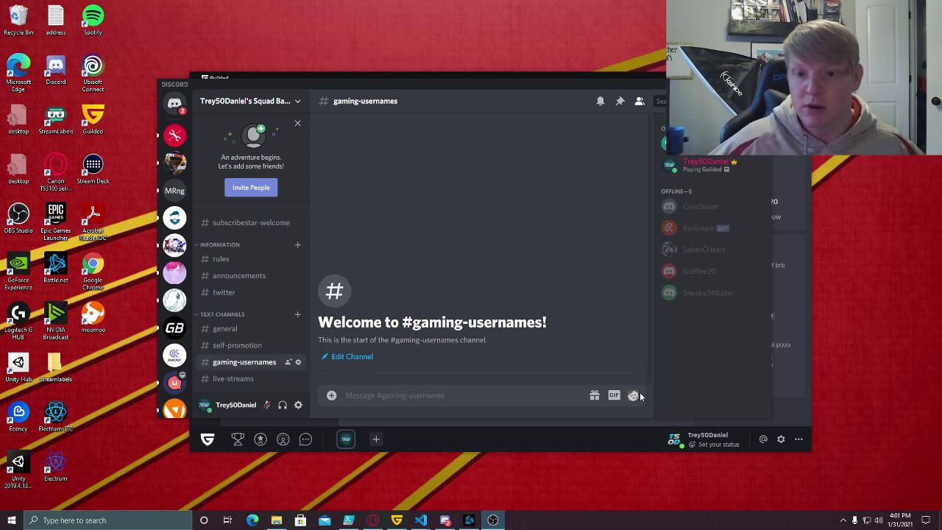
Create a new server from scratch for me and my friends, inserting "TEST" before "server" in the suggested name.
scroll(171, 331, down, 5)
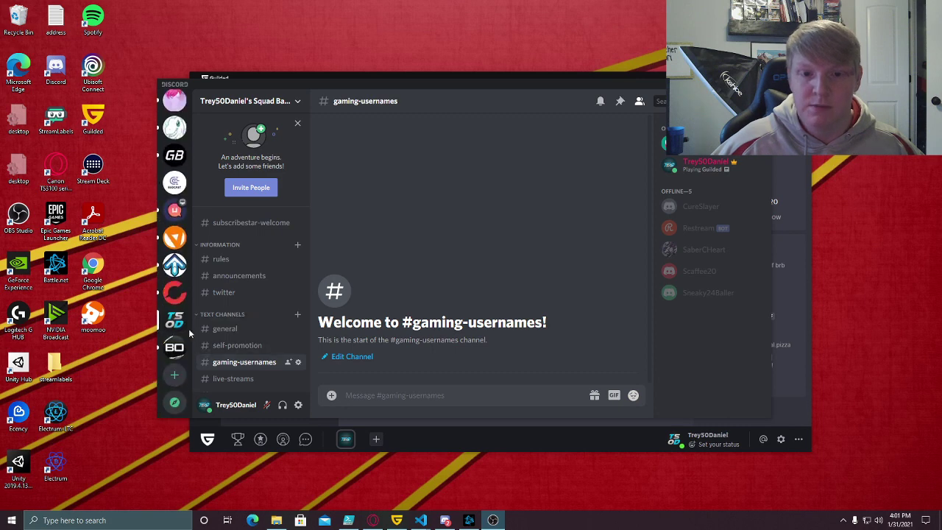
click(176, 376)
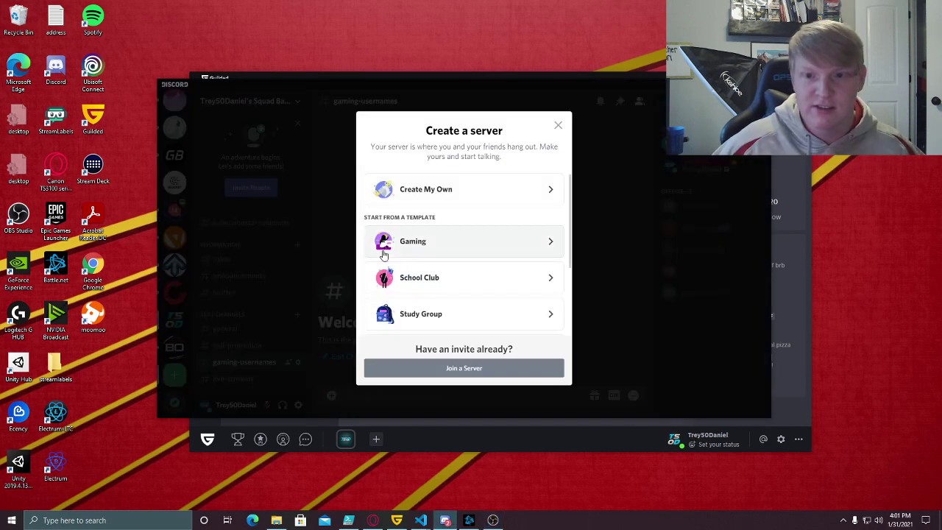
click(497, 199)
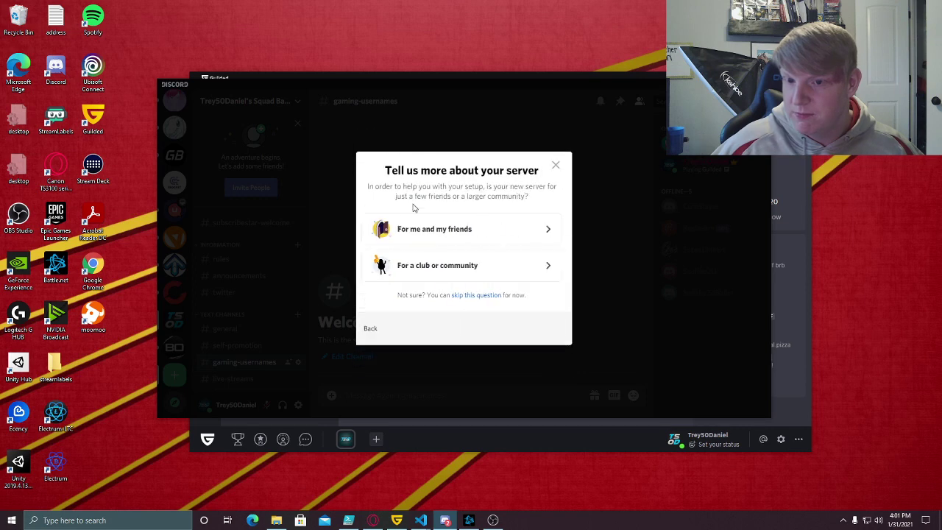
click(467, 234)
double_click(431, 284)
click(442, 284)
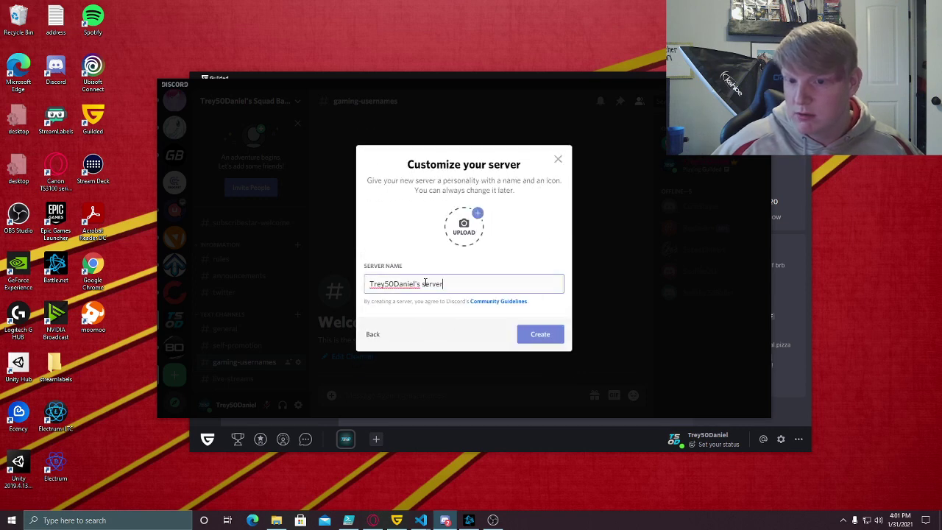
text(T)
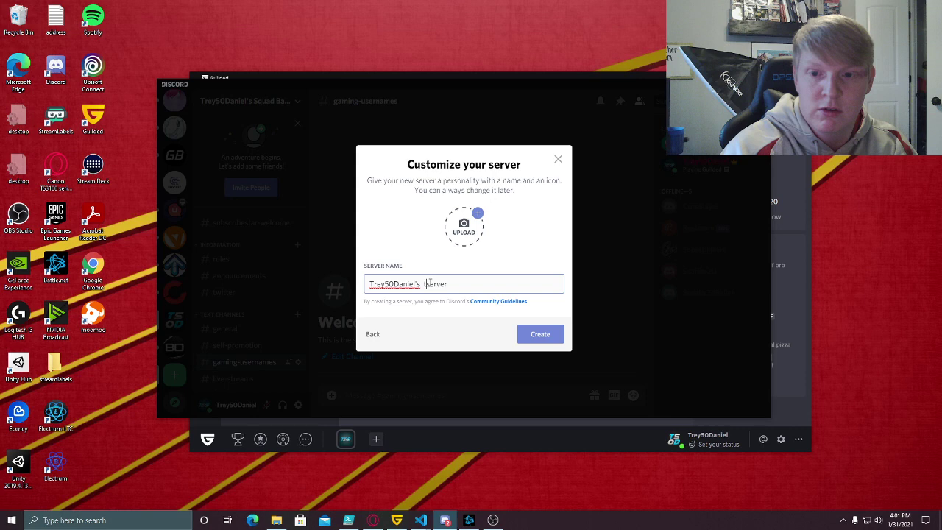
text(EST)
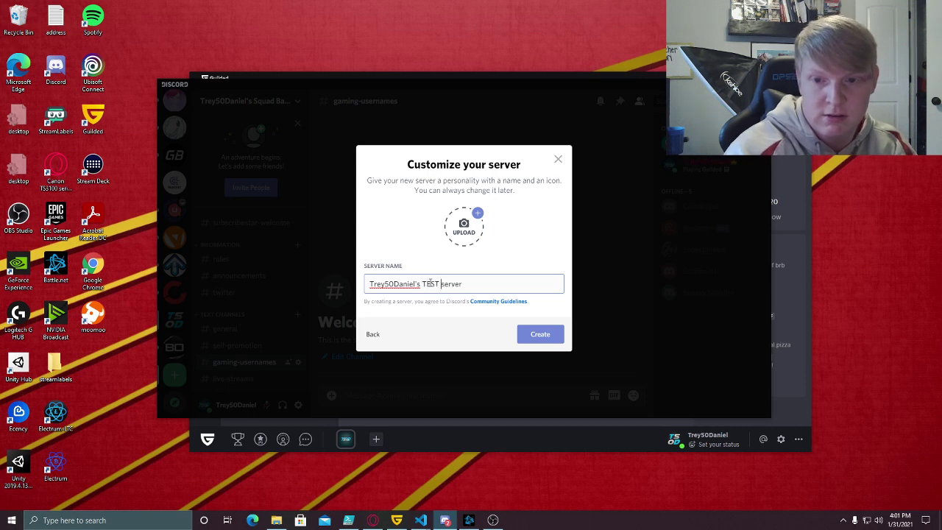
click(551, 333)
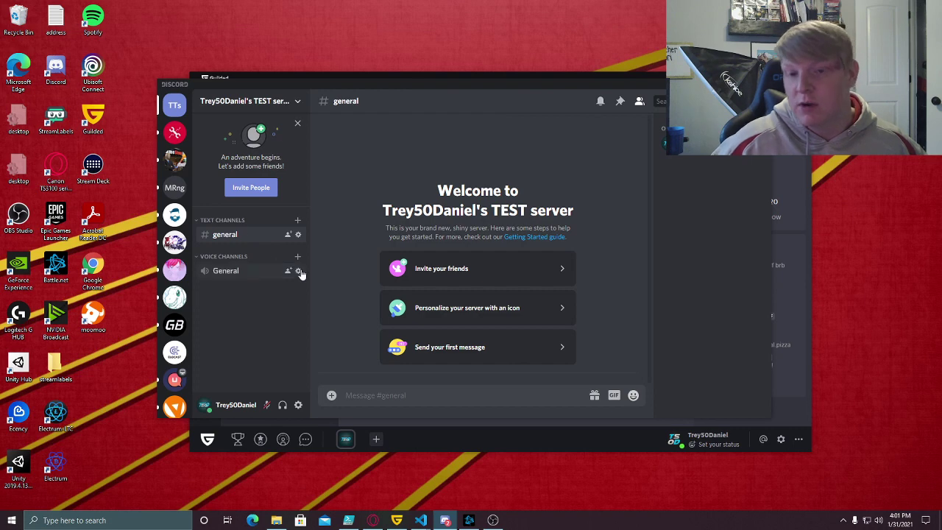
Create a text channel named "blah" in the Text Channels category.
click(299, 221)
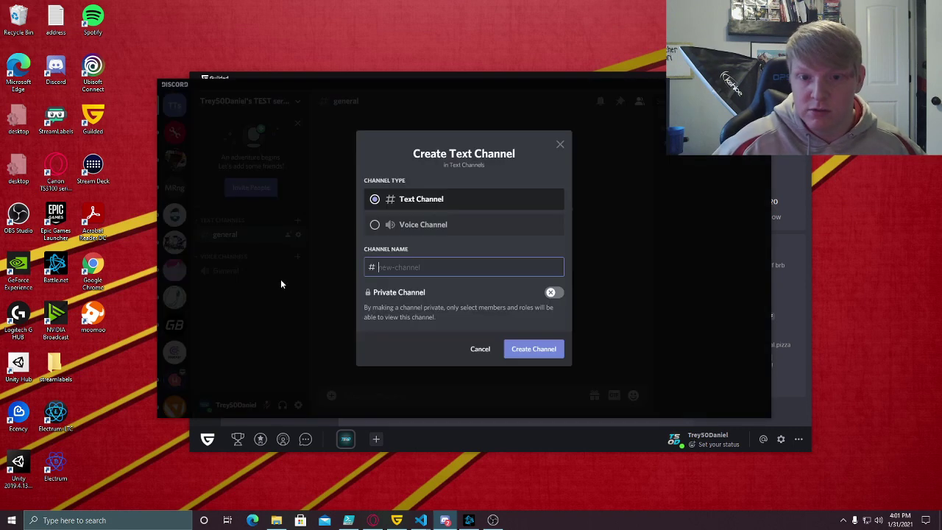
text(blah)
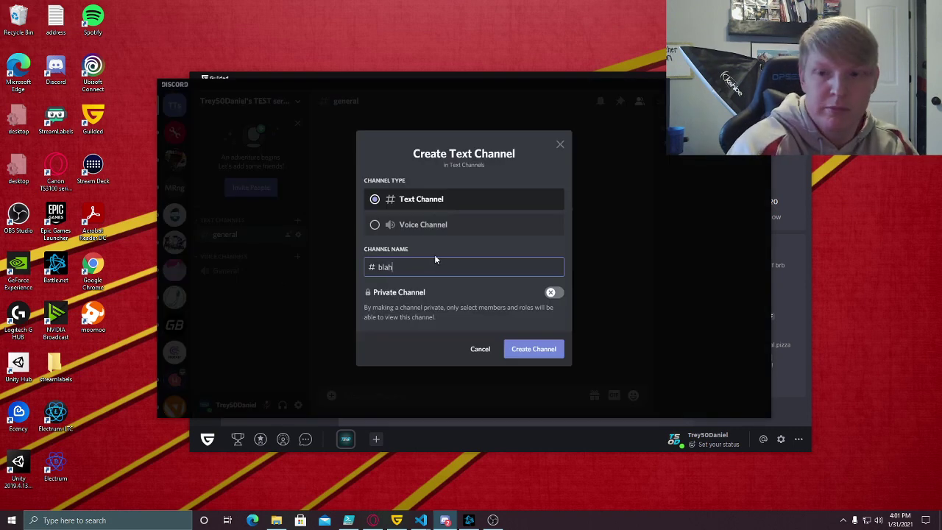
key(Return)
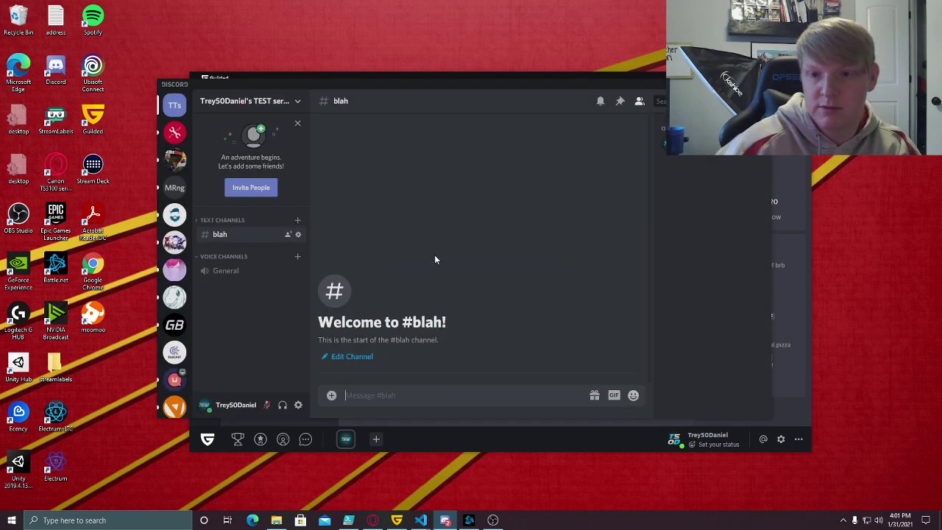
Create another text channel named "stuff" in the Text Channels category.
click(297, 221)
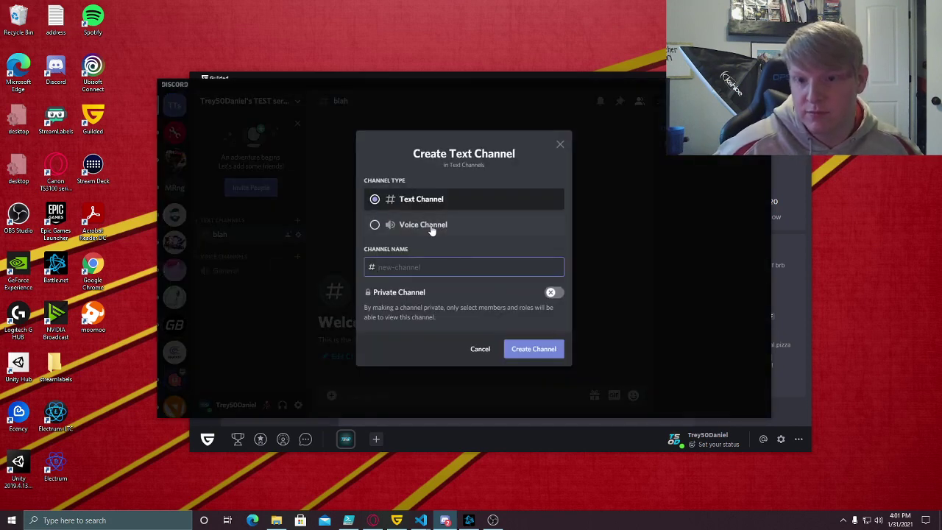
text(stuff)
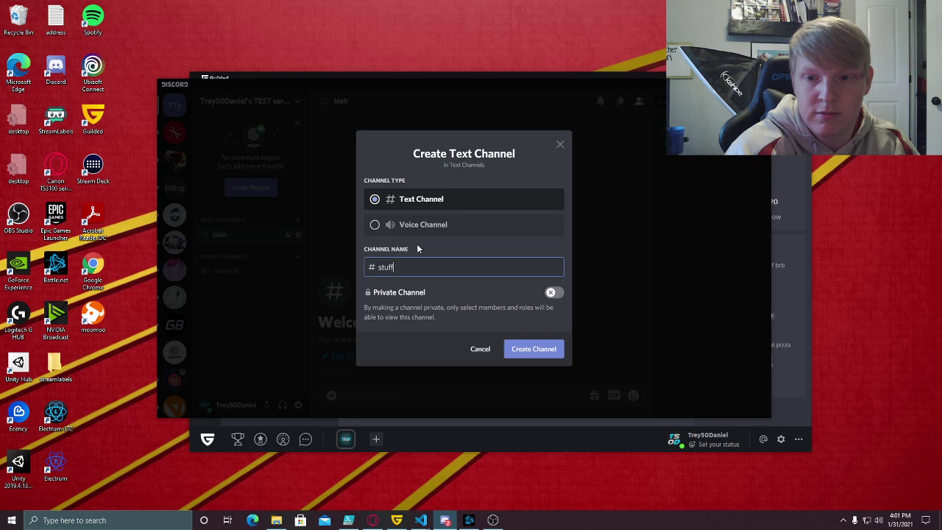
click(532, 348)
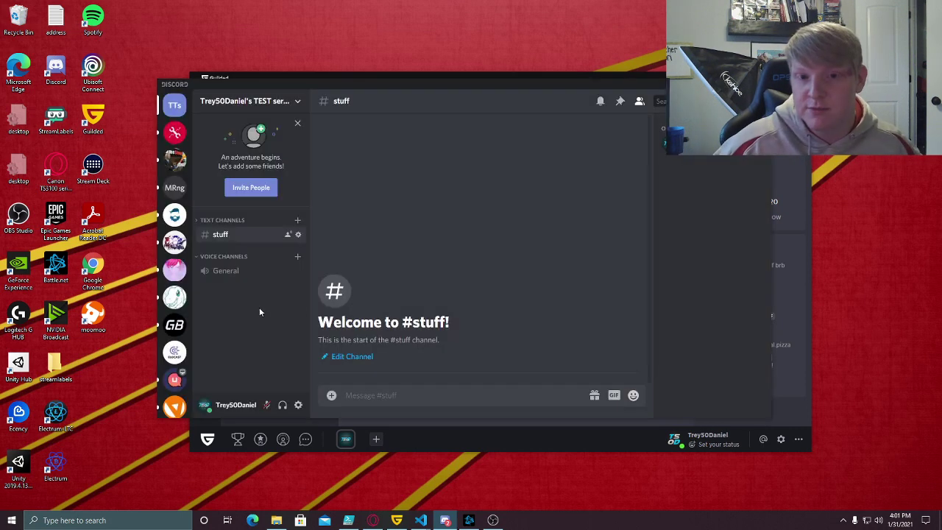
Collapse and expand the Text Channels and Voice Channels categories, leaving both expanded to show all their channels.
click(202, 220)
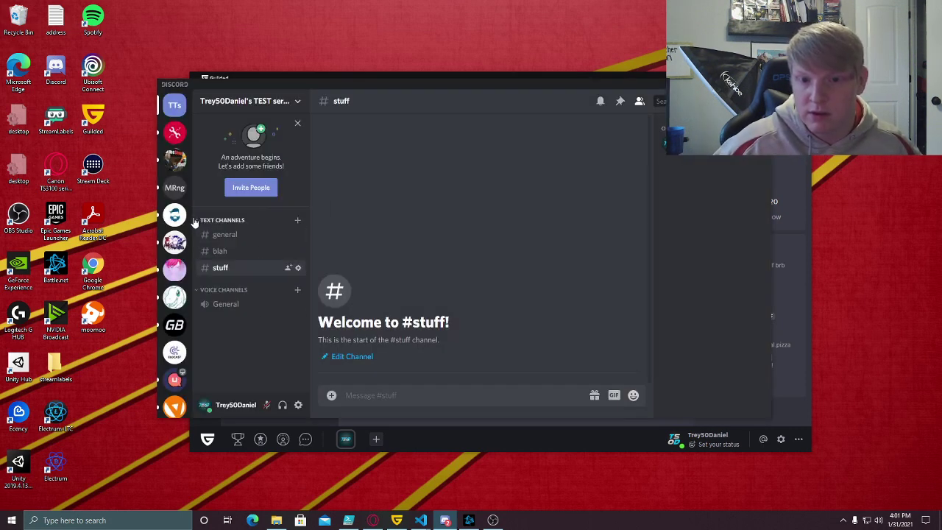
click(221, 220)
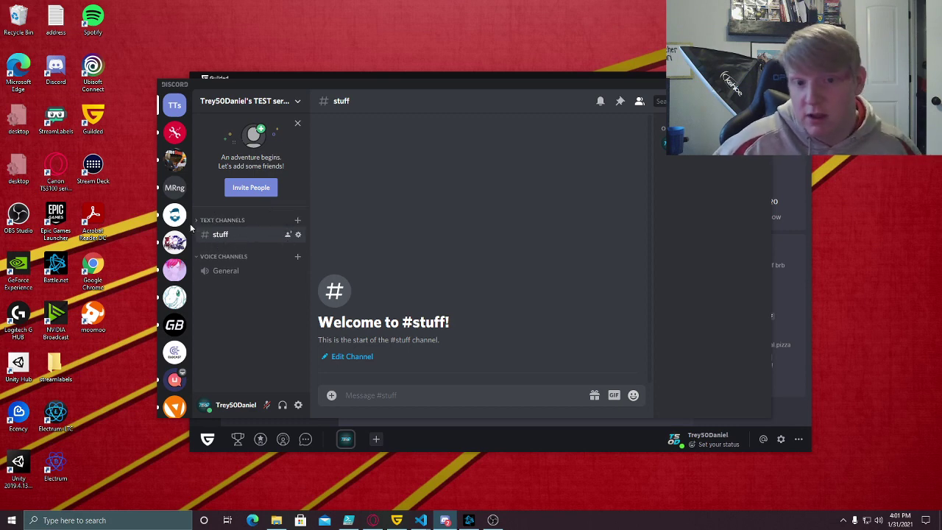
click(200, 221)
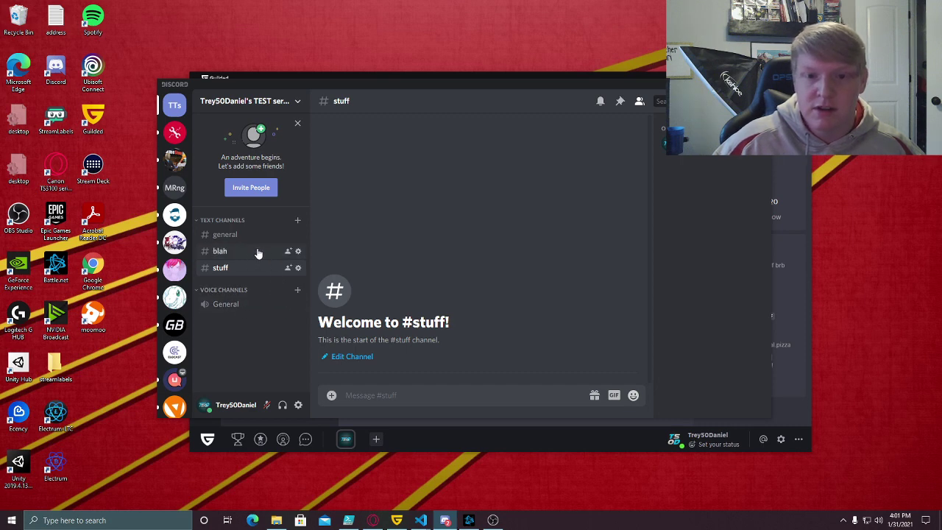
click(269, 290)
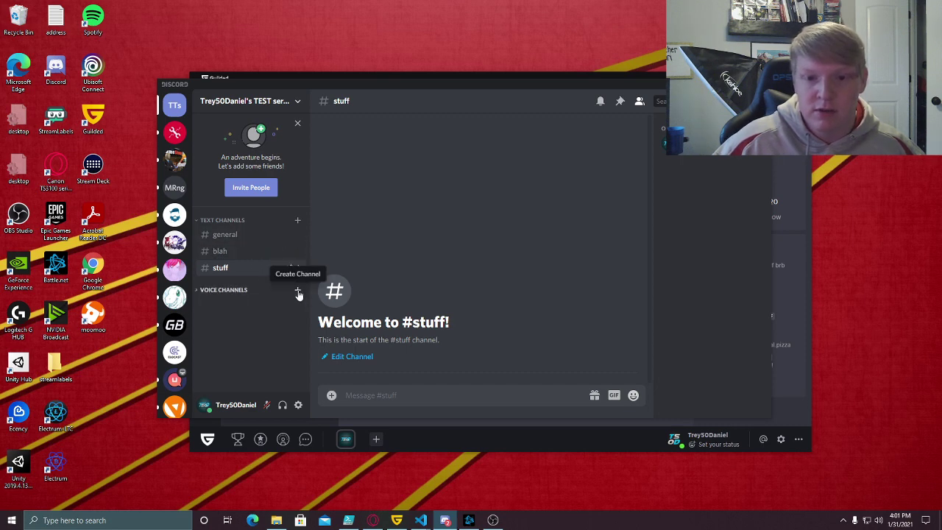
click(280, 290)
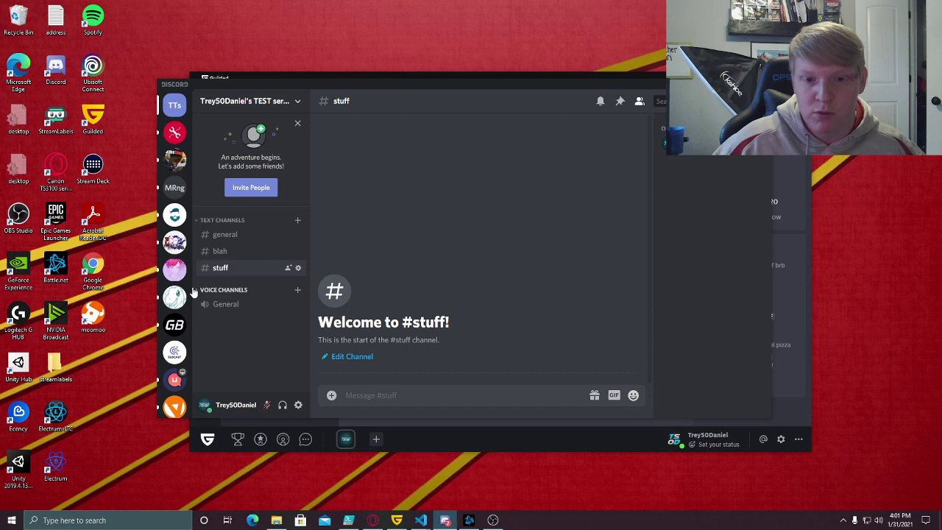
click(294, 291)
click(199, 292)
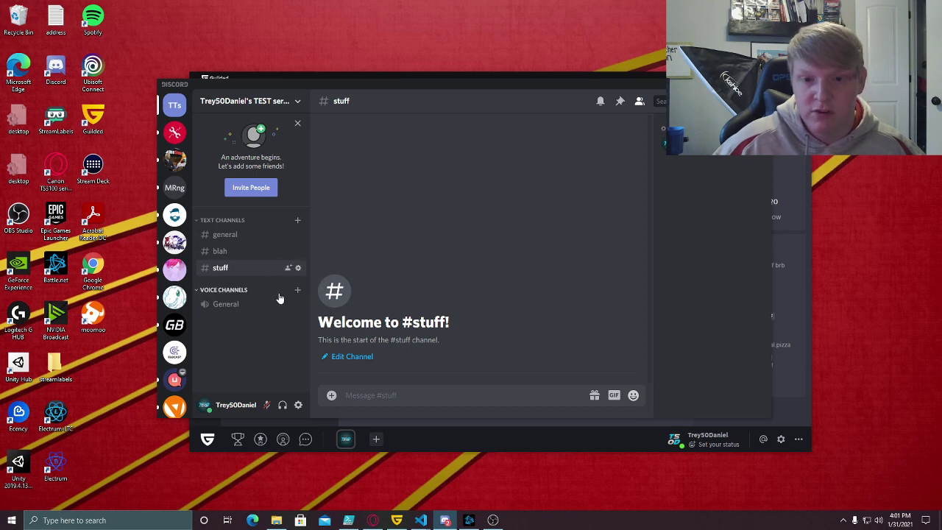
Create a voice channel named "JUST CHATTING" in the Voice Channels category.
click(300, 293)
click(440, 230)
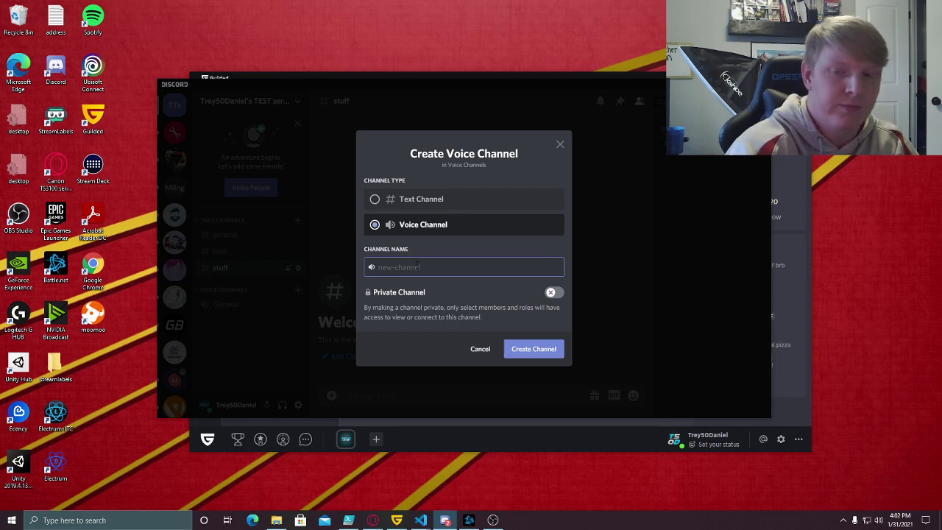
text(JUST )
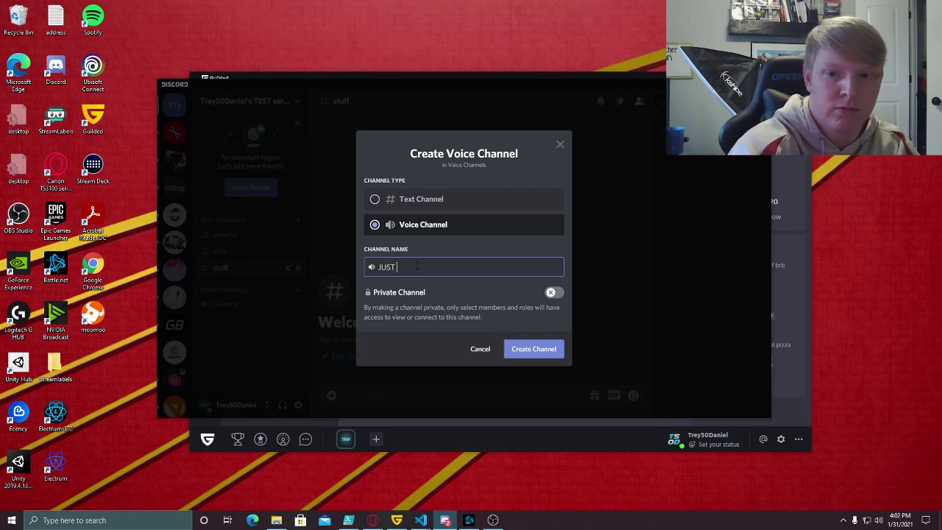
text(CHATTING)
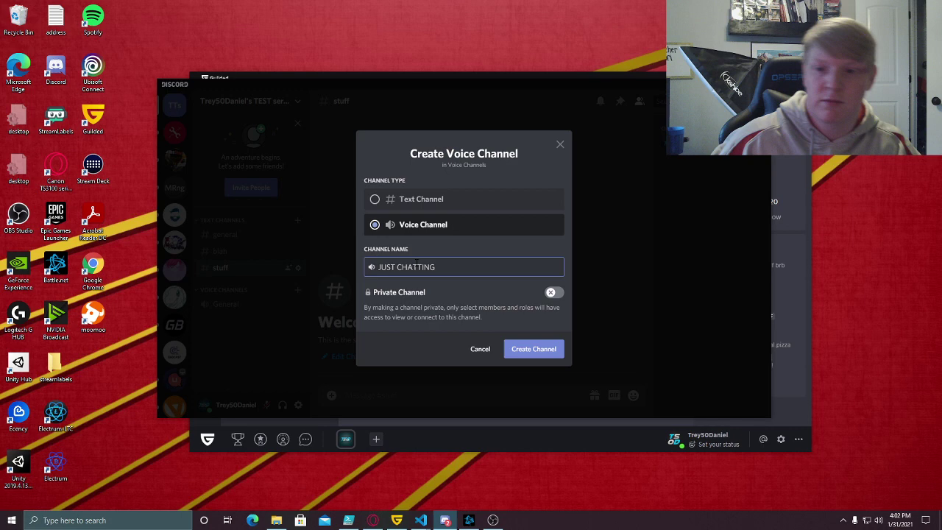
click(538, 355)
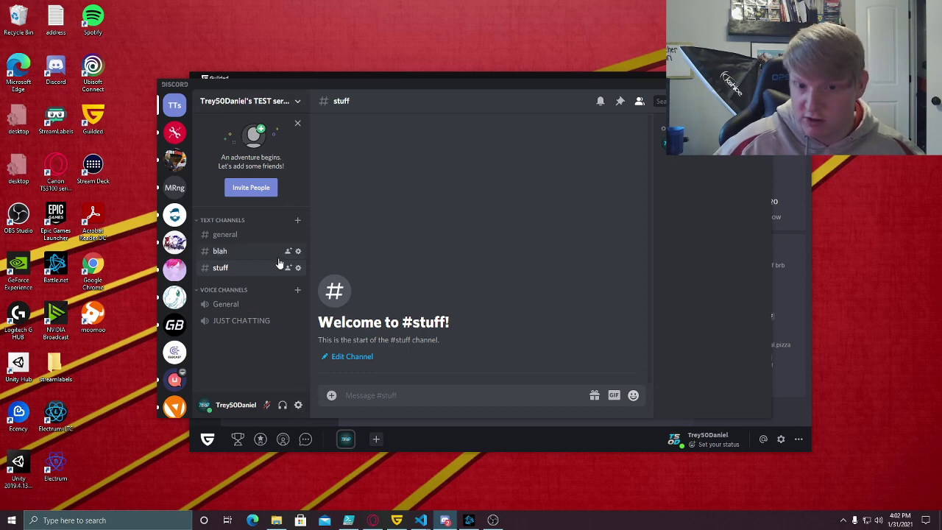
Open the test server's settings and go to the Server Template page with its title and description fields.
click(298, 103)
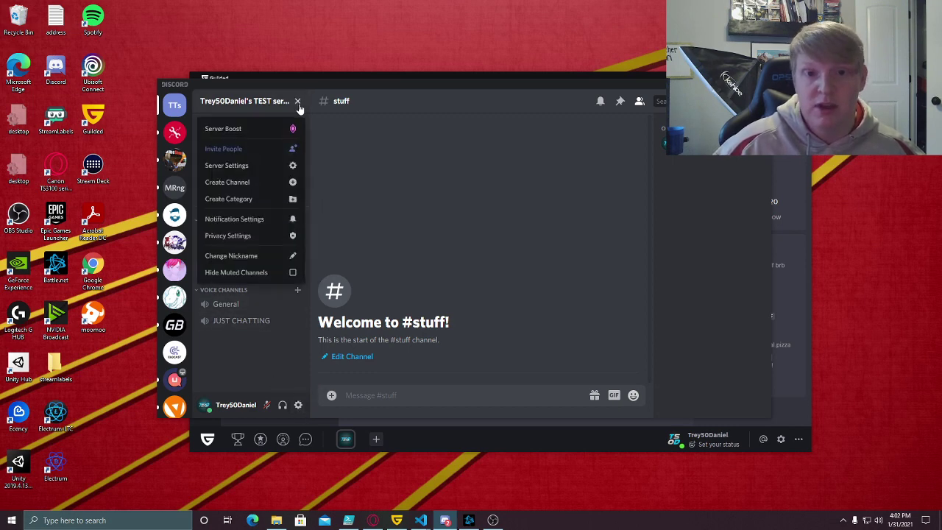
click(263, 167)
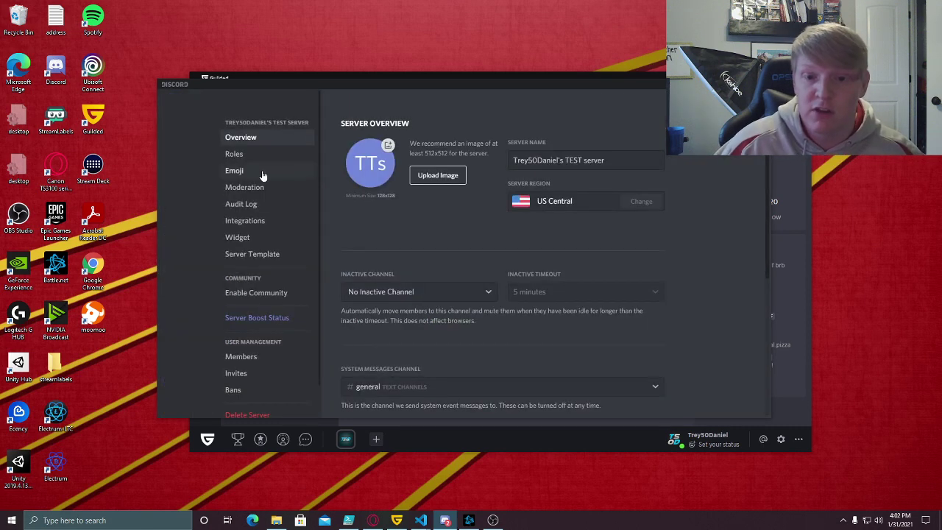
scroll(260, 206, down, 1)
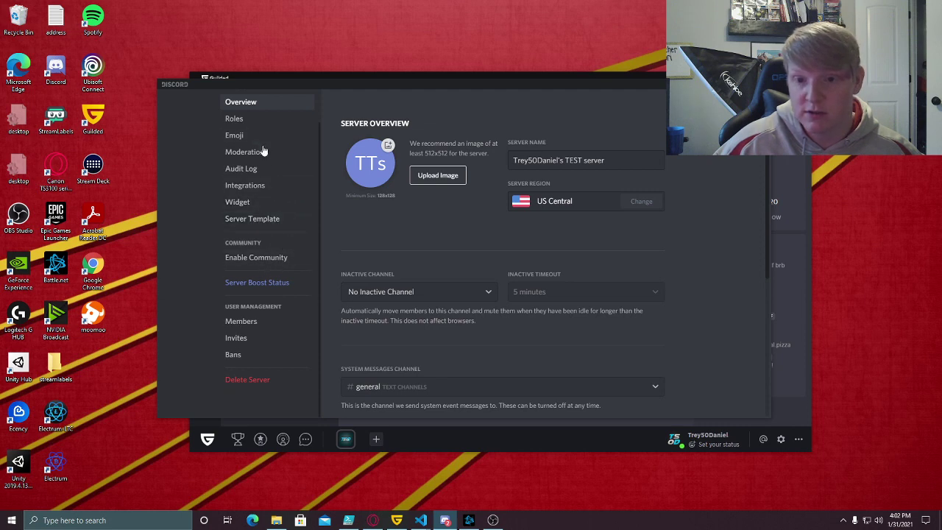
click(274, 221)
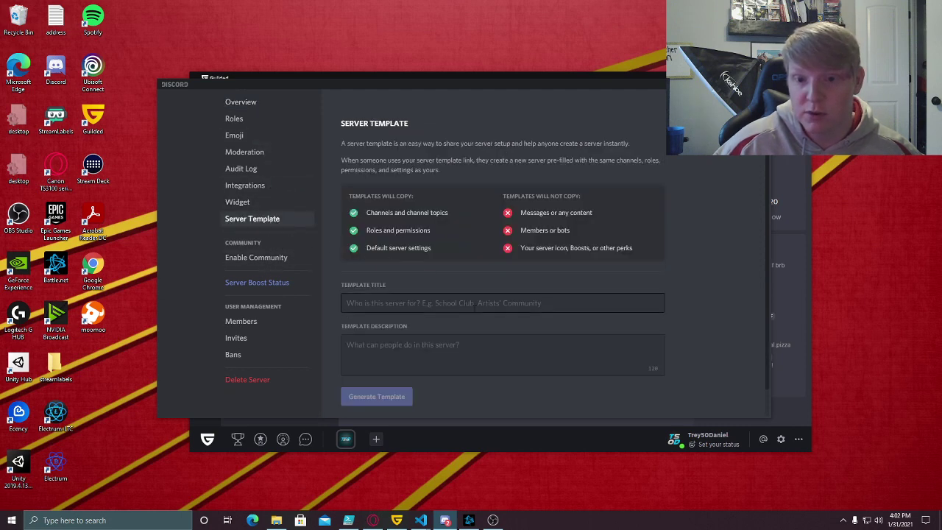
scroll(474, 333, down, 1)
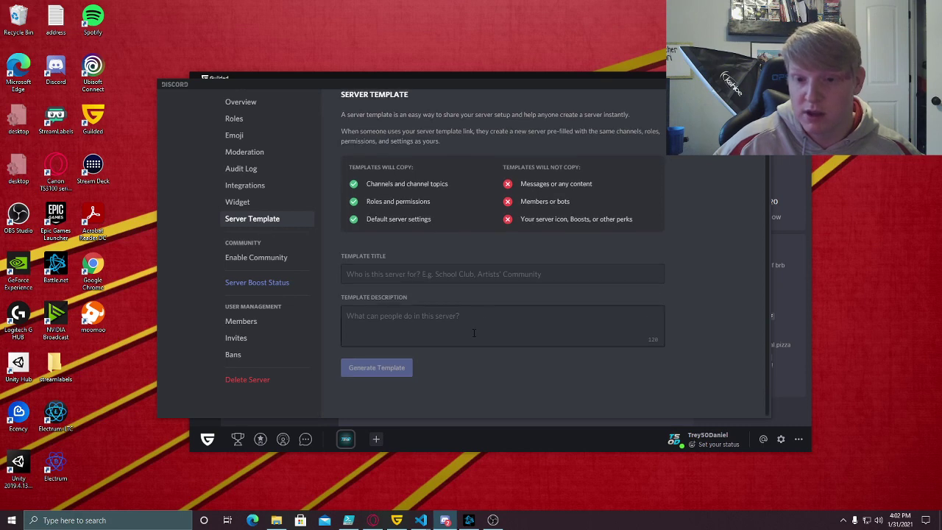
Generate a server template titled "Club" with no description and copy its template link.
click(450, 279)
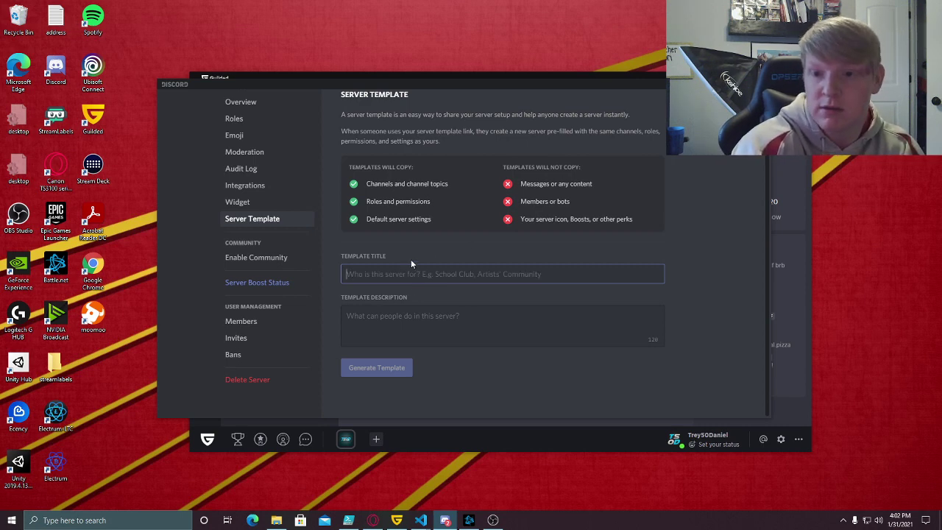
text(S)
key(BackSpace)
text(S)
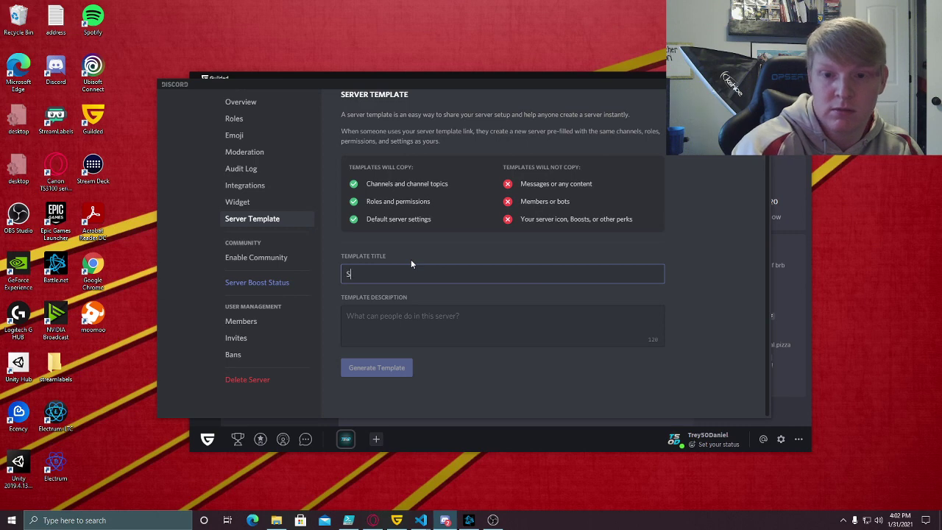
key(BackSpace)
text(Club)
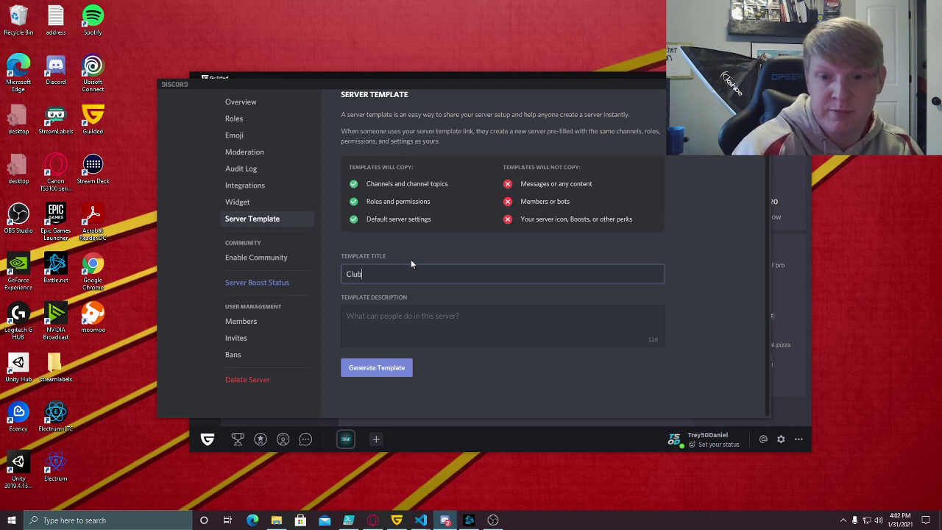
click(379, 382)
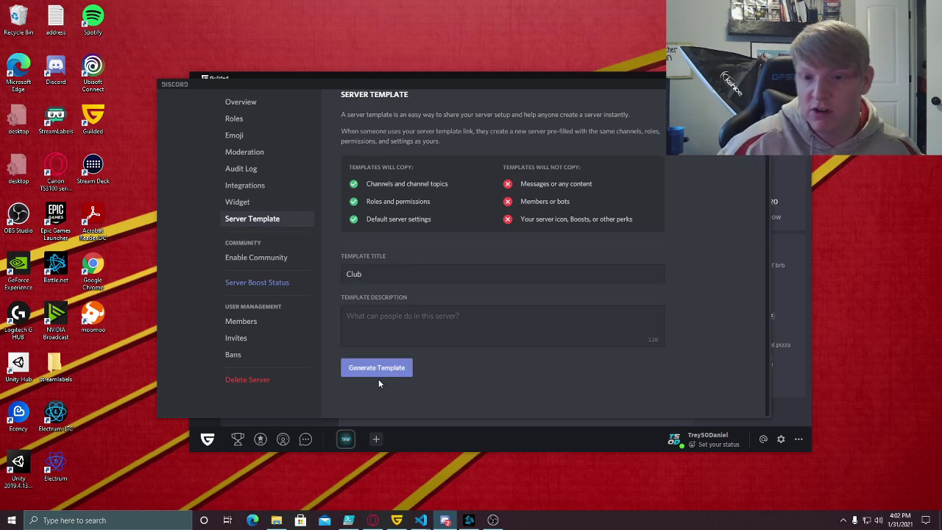
click(376, 370)
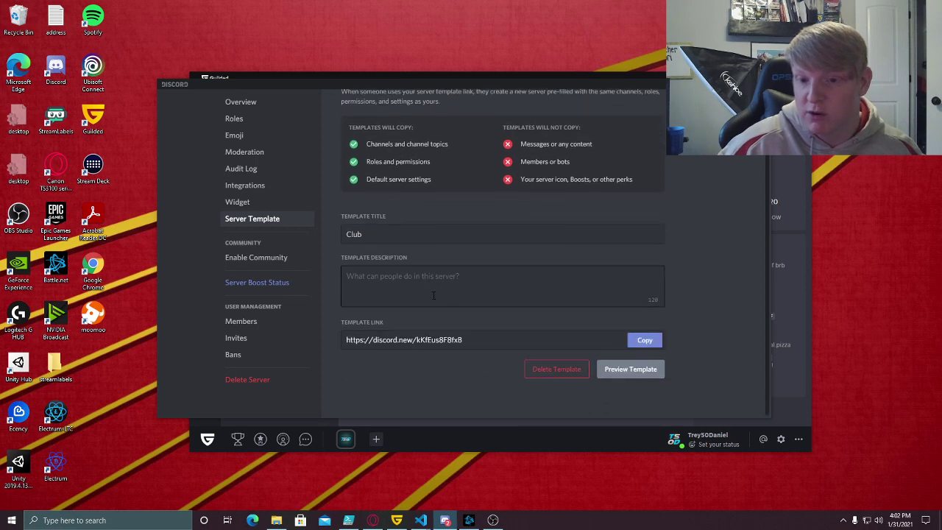
click(644, 340)
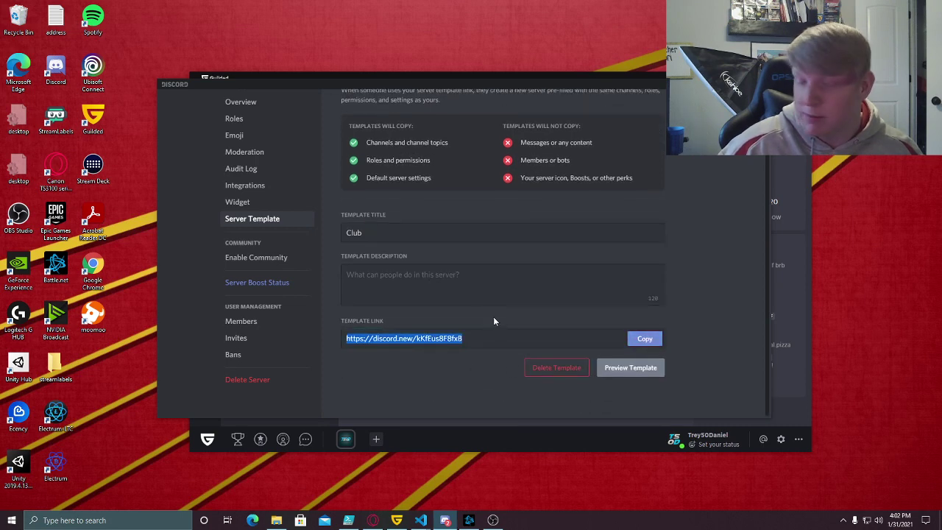
click(645, 338)
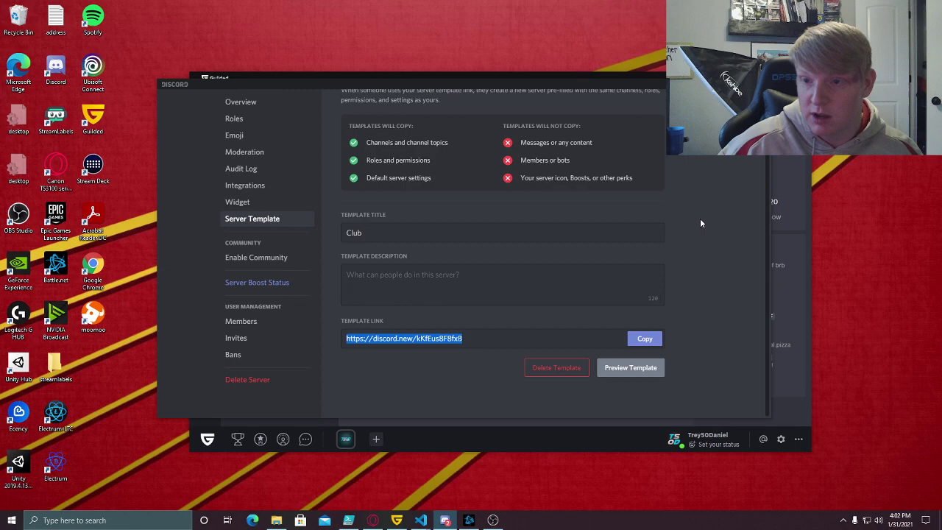
Reopen the test server's Server Template page, copy the "Club" template link again, and close the settings.
key(Escape)
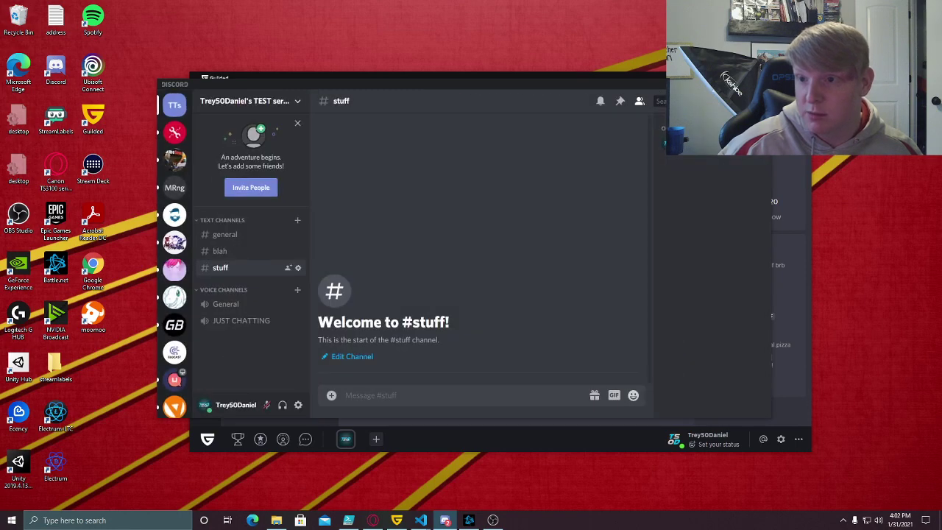
click(296, 101)
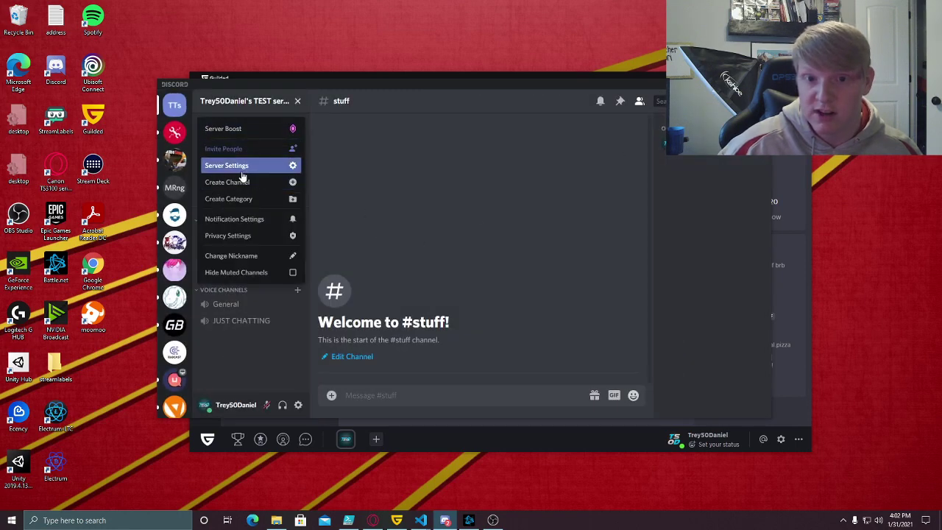
click(239, 165)
click(258, 256)
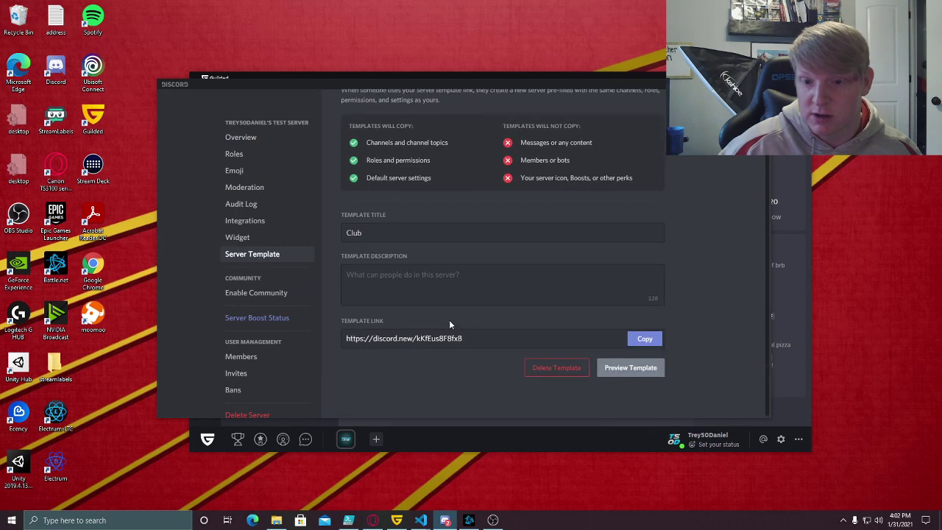
click(394, 232)
double_click(398, 232)
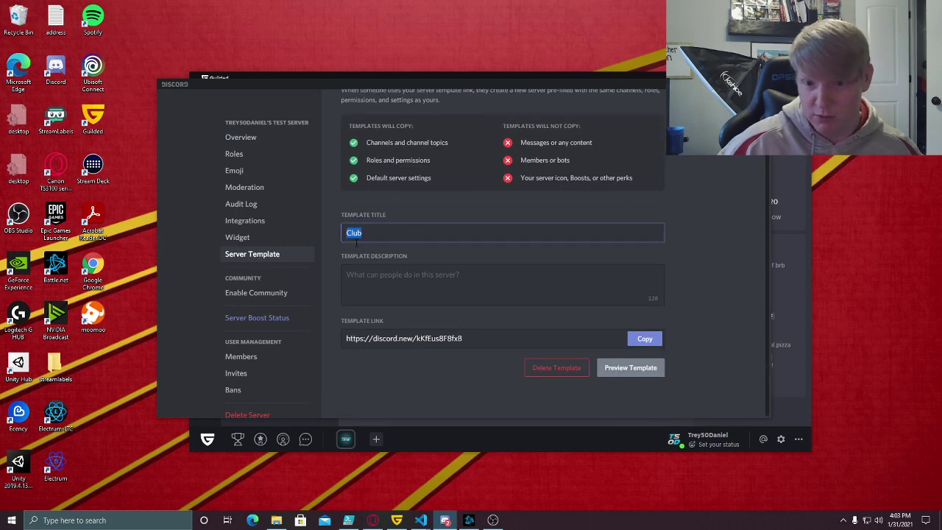
click(644, 341)
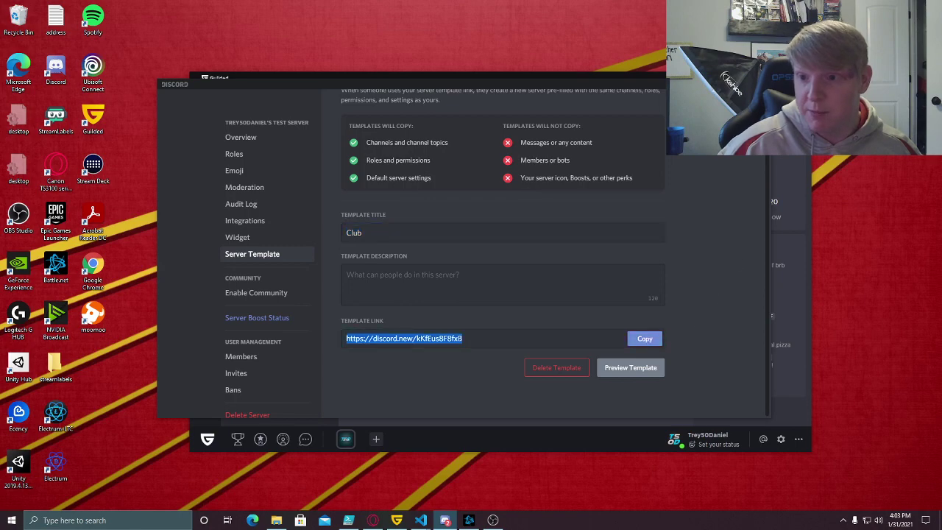
key(Escape)
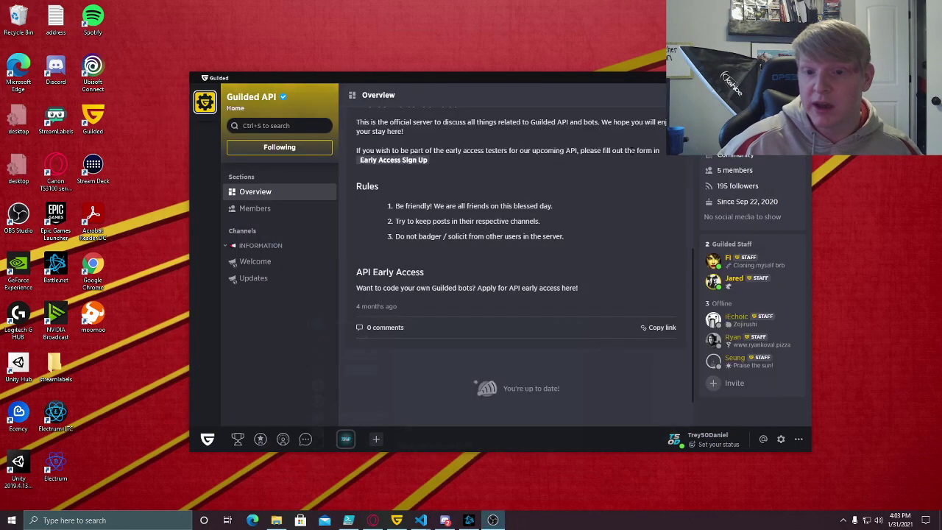
Start a new server in Guilded, name it with the owner's username followed by "'s test server", and leave adding games for another time.
click(376, 439)
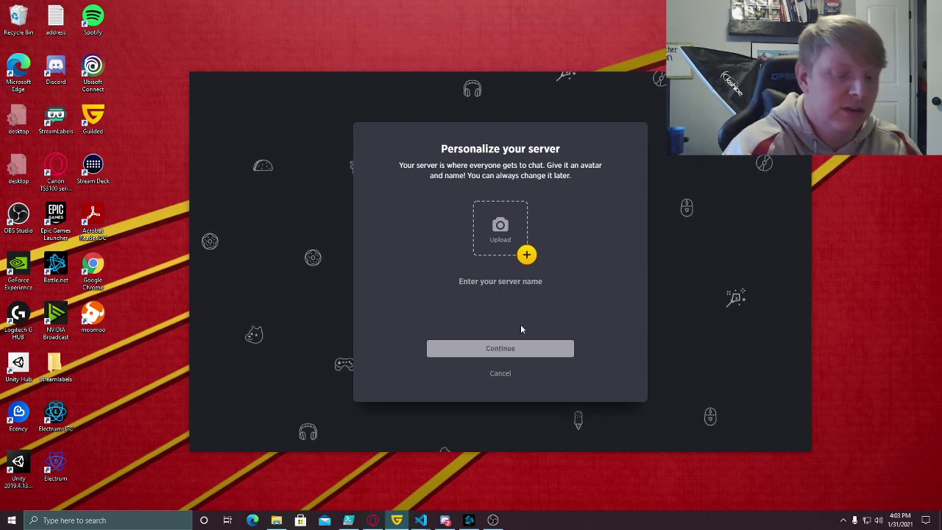
text(Trety)
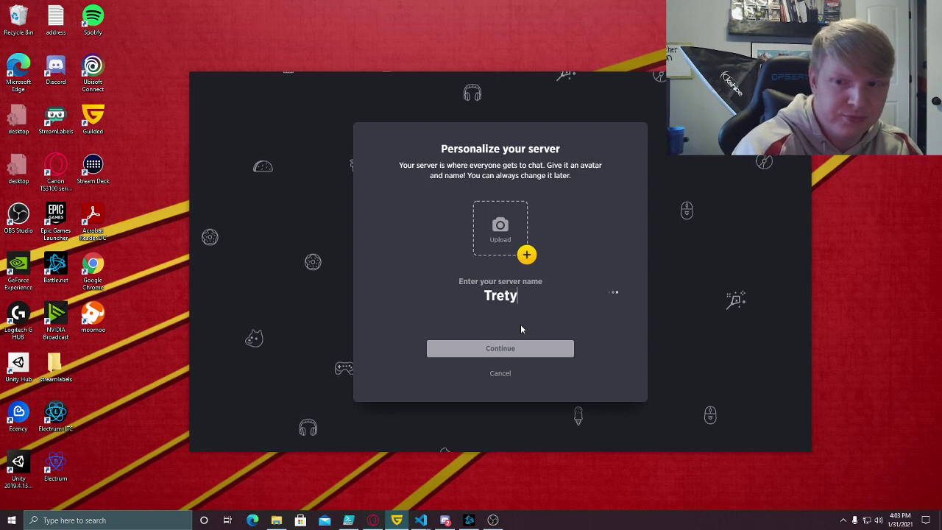
key(BackSpace)
key(BackSpace)
text(y650)
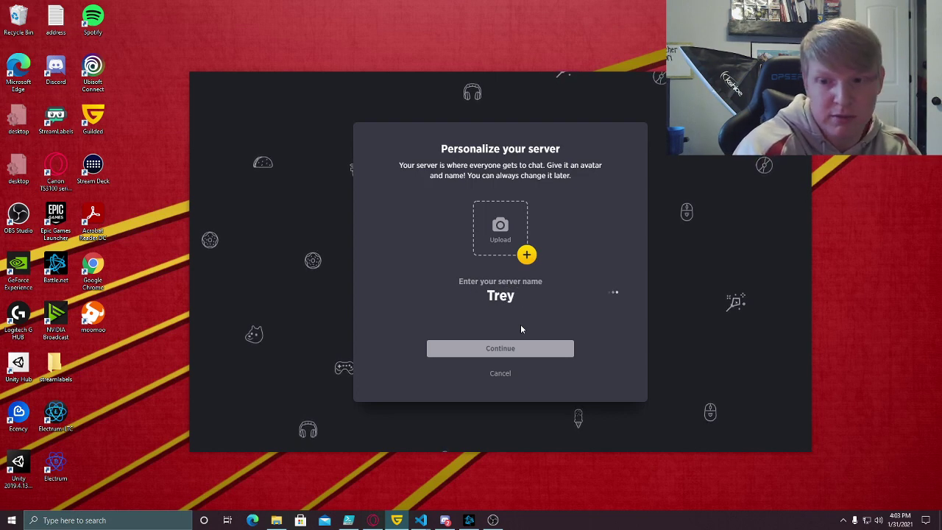
text(50Daniels')
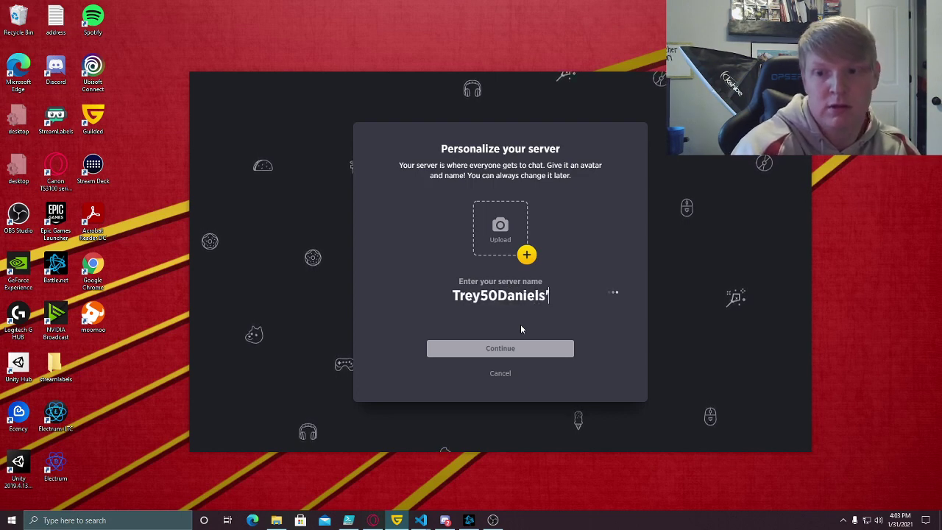
key(BackSpace)
key(BackSpace)
text('s te)
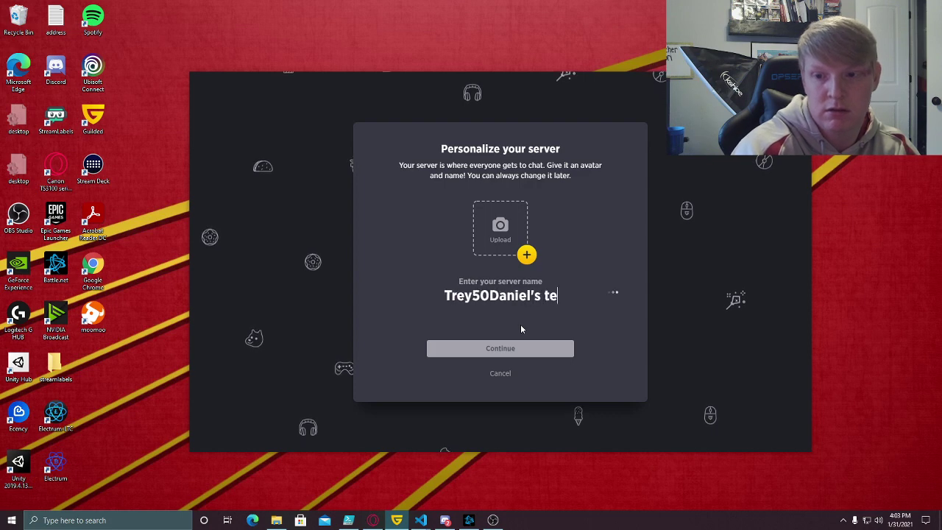
text(st server)
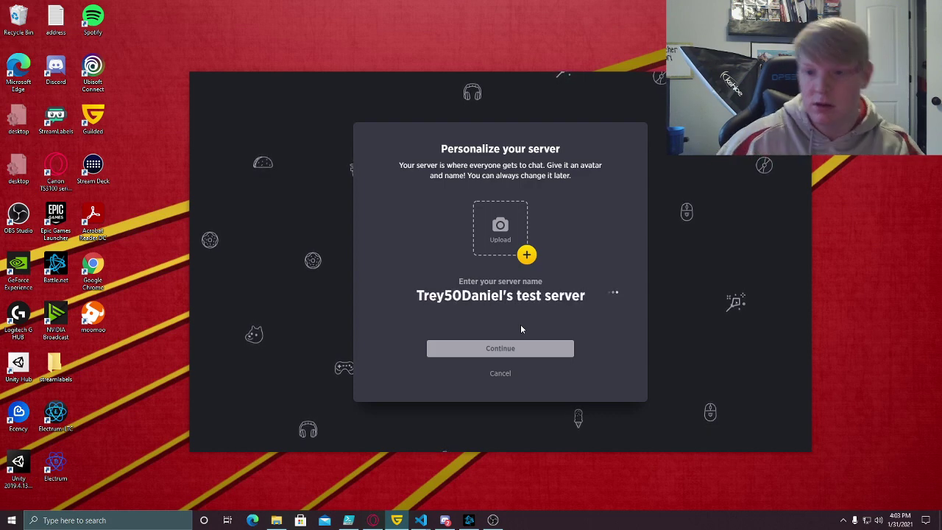
click(472, 355)
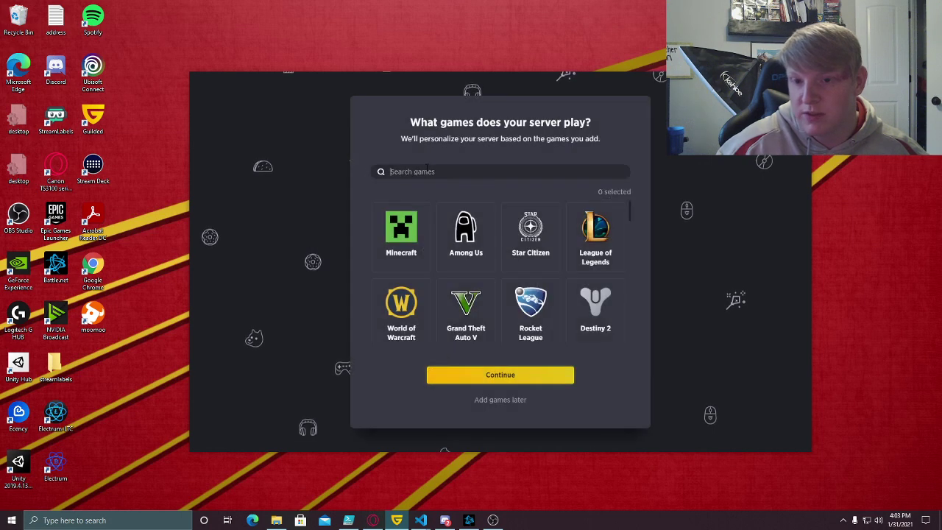
click(507, 400)
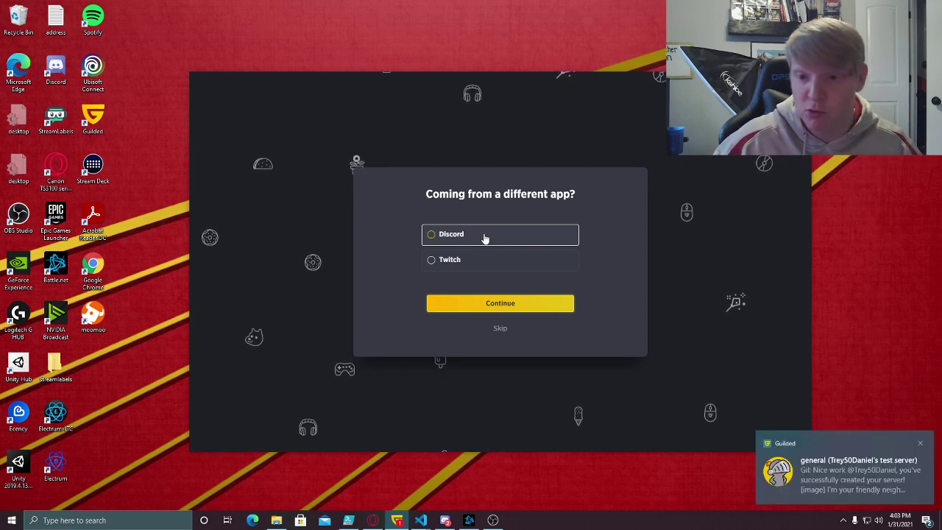
Choose Discord as the app being moved from and import the server template using the copied template link.
click(487, 235)
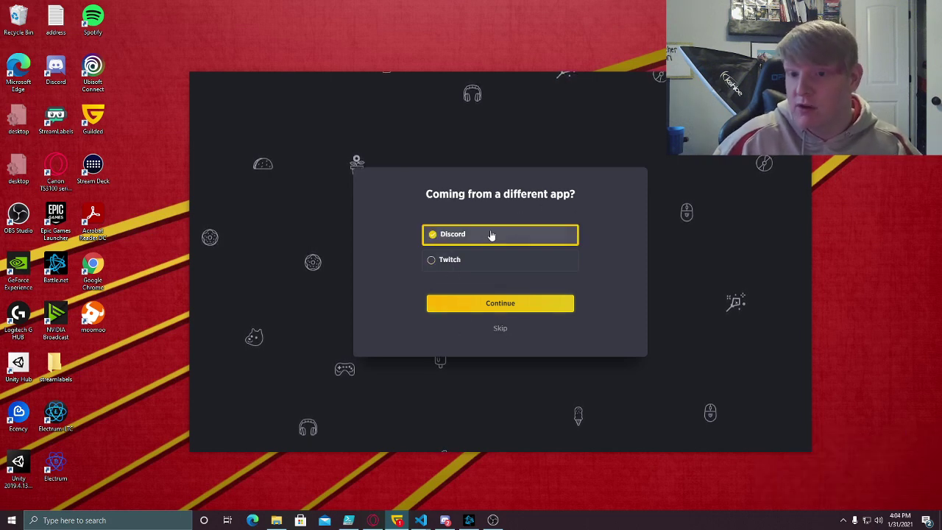
click(526, 302)
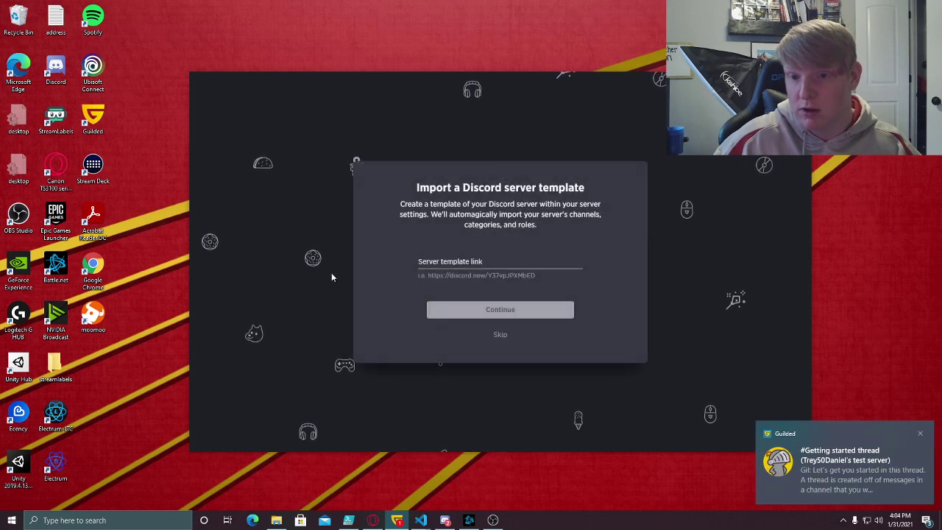
click(462, 263)
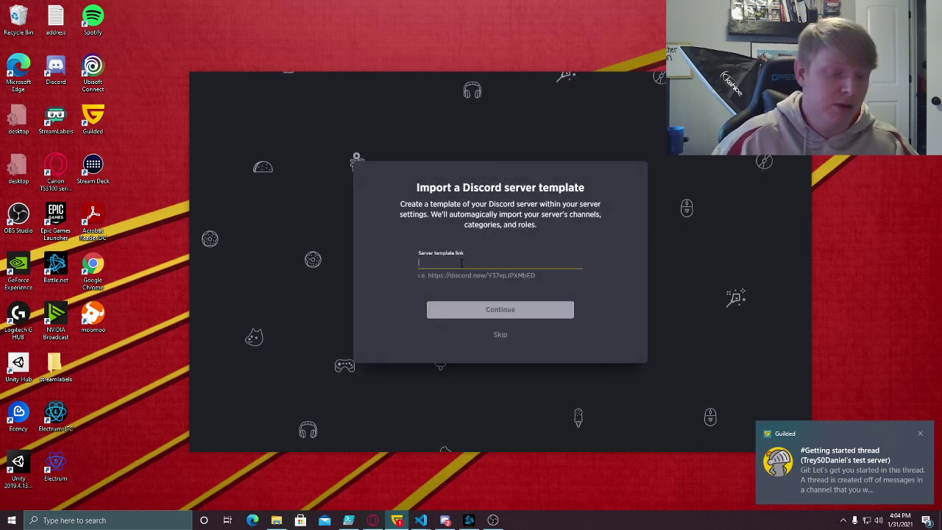
key(ctrl+v)
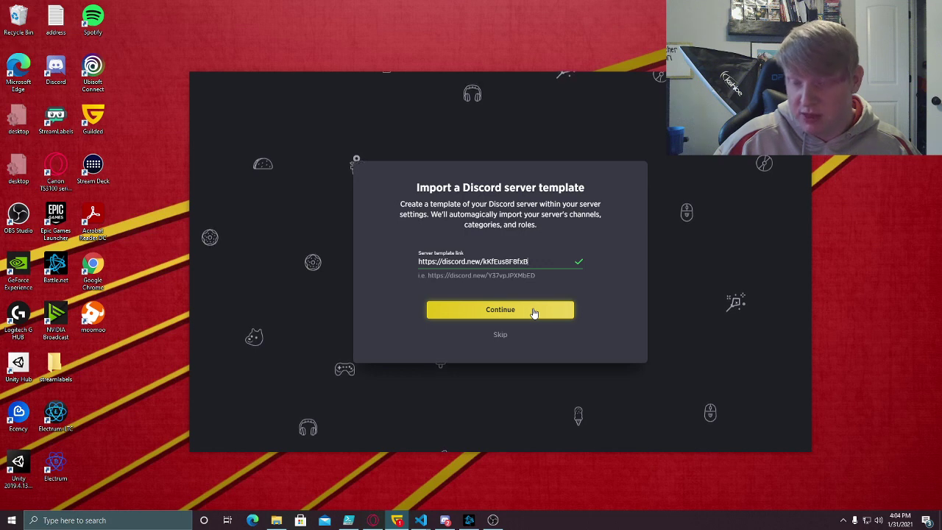
click(533, 310)
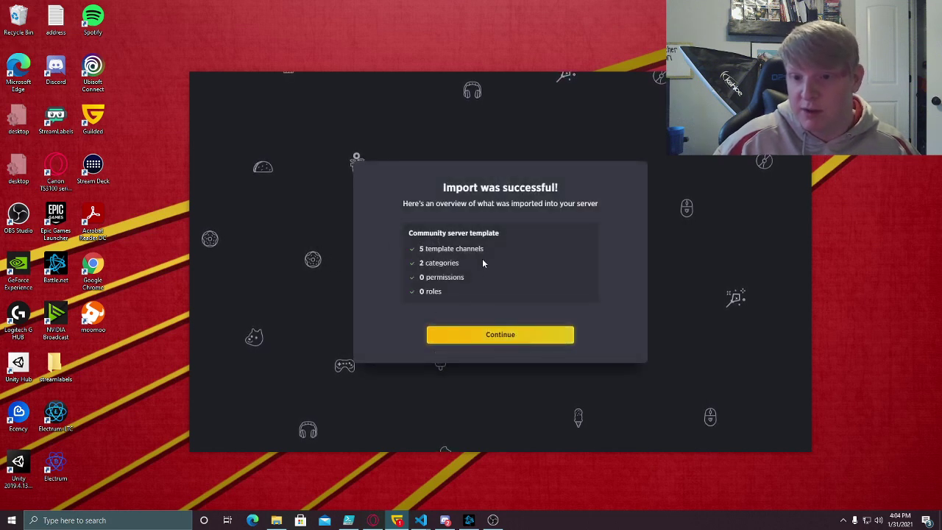
click(490, 335)
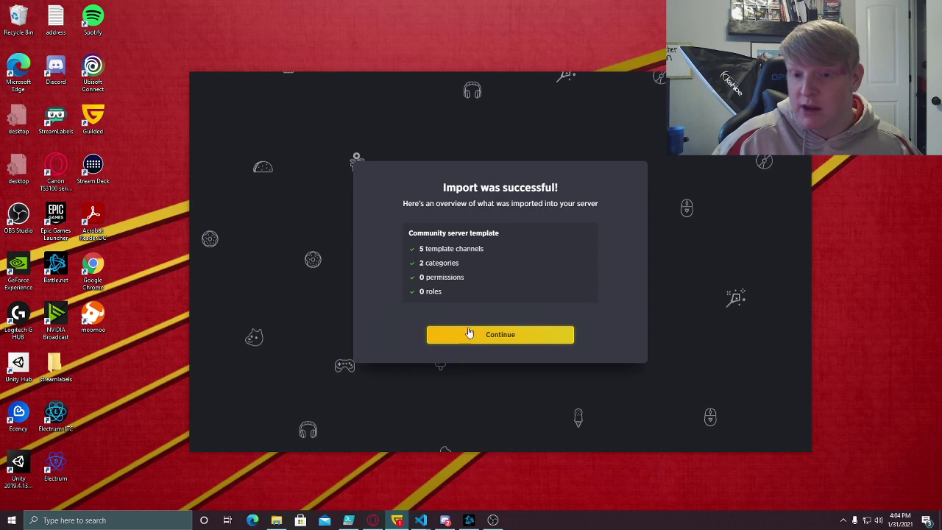
click(490, 338)
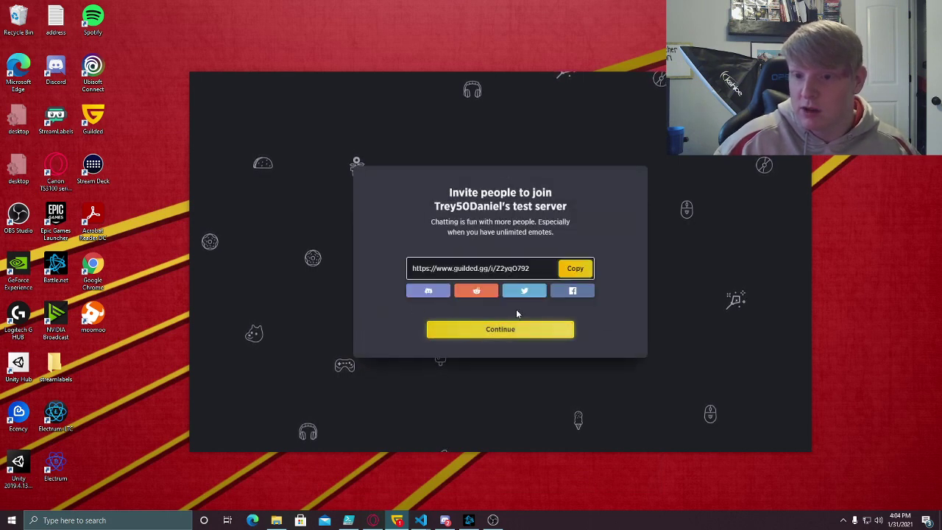
Finish the server setup without inviting people or downloading the mobile app, and enter the new server.
click(512, 336)
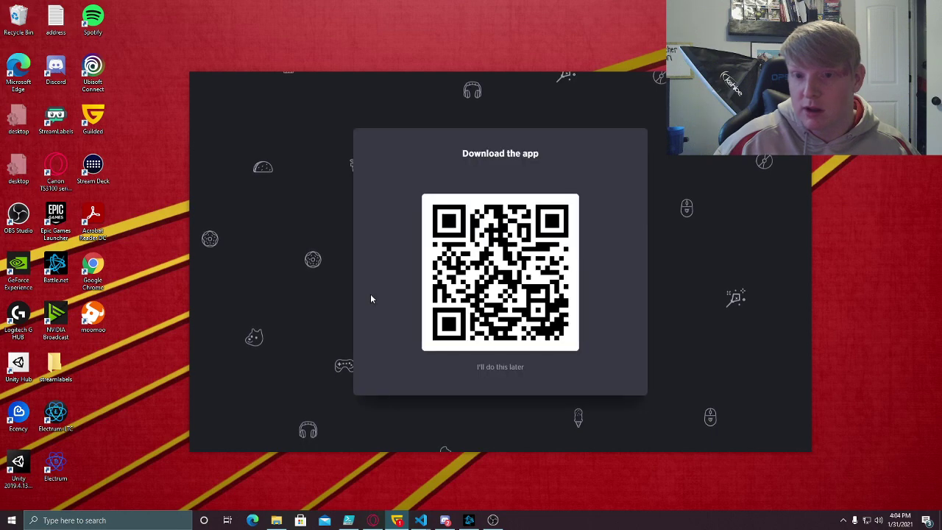
click(510, 368)
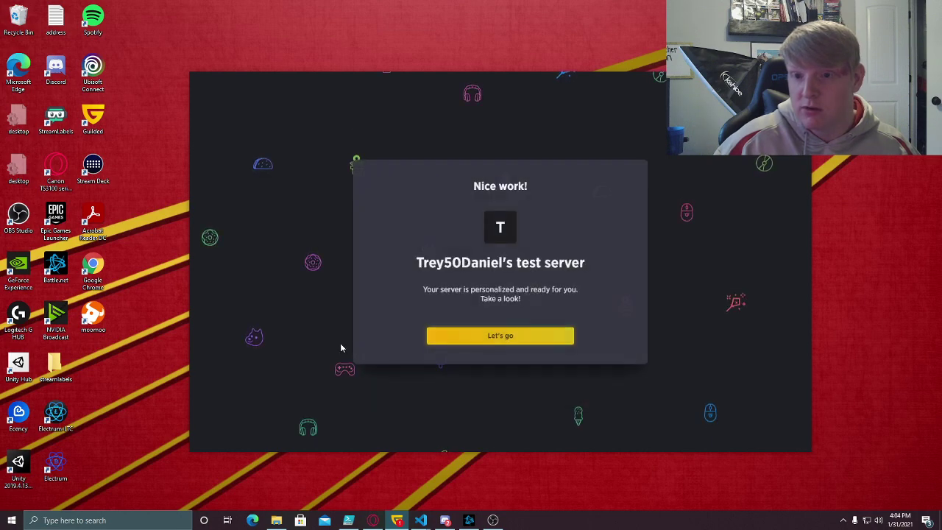
click(489, 336)
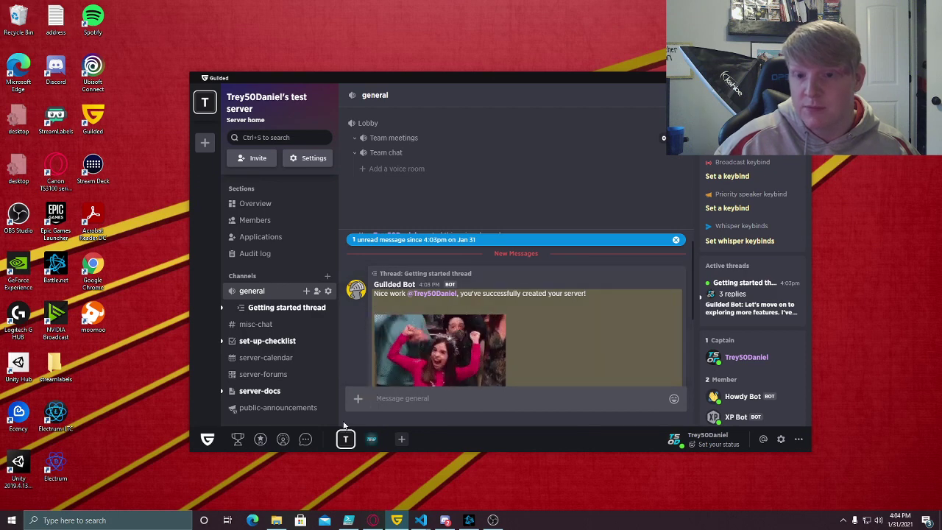
Look through the new server's getting started thread, set-up-checklist, server-calendar, server-forums, server-docs and public-announcements, plus the imported Text and Voice Channels categories.
scroll(364, 343, down, 3)
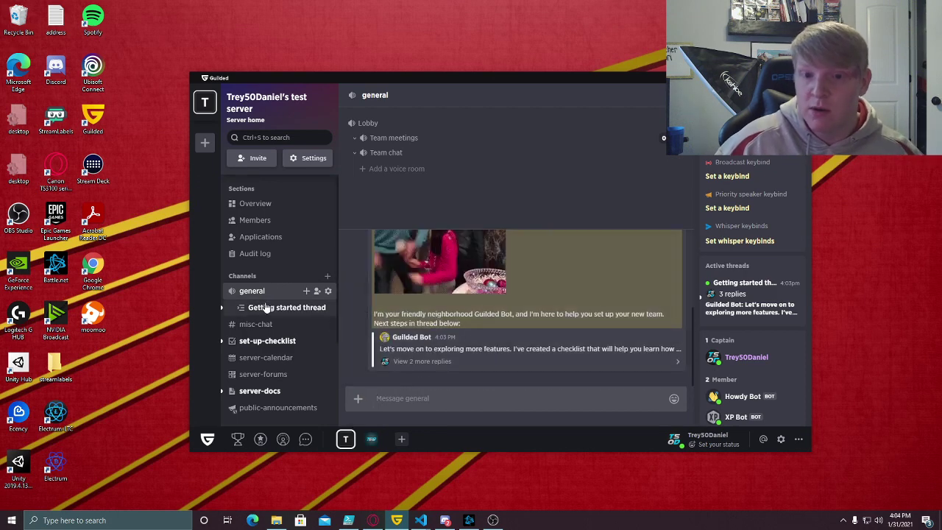
scroll(243, 346, down, 2)
click(283, 259)
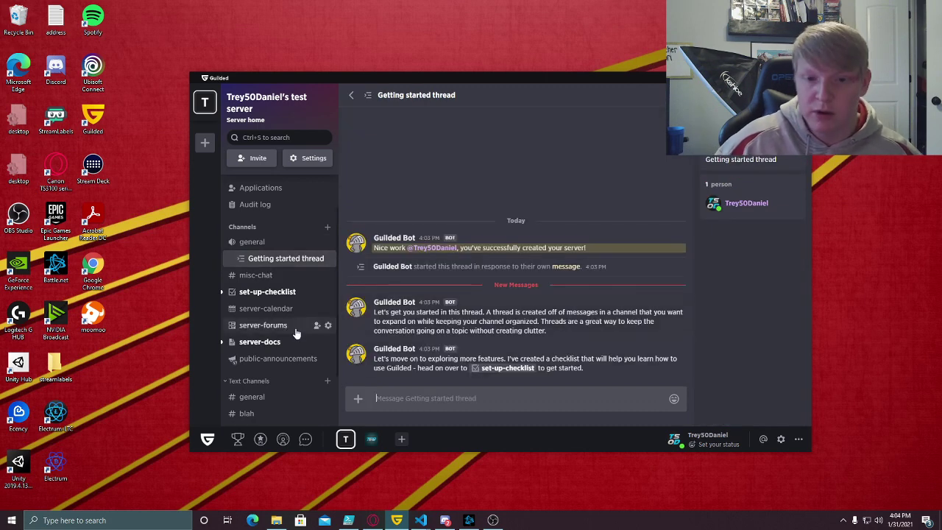
click(313, 293)
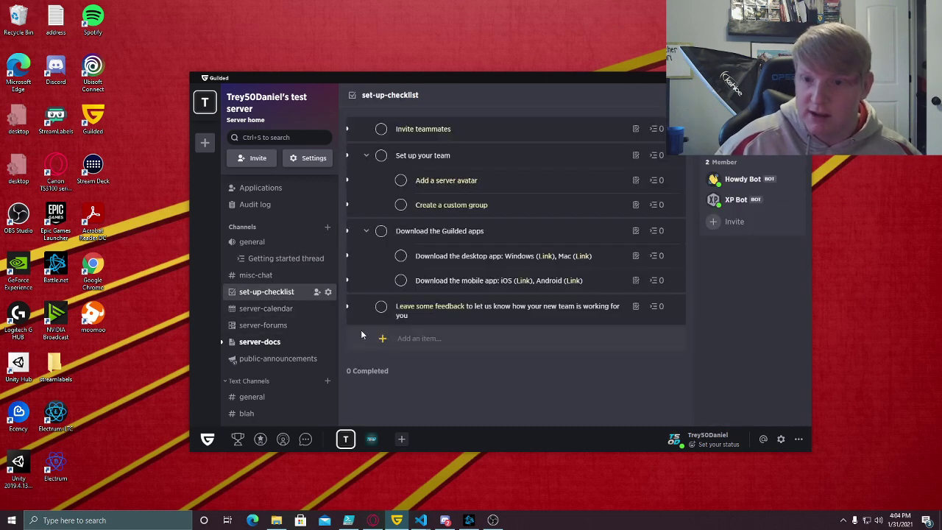
click(265, 312)
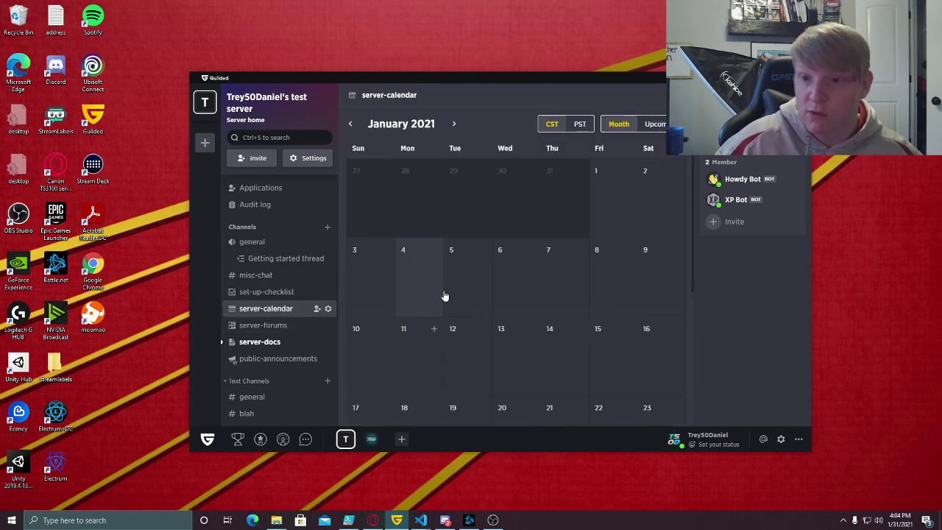
click(272, 325)
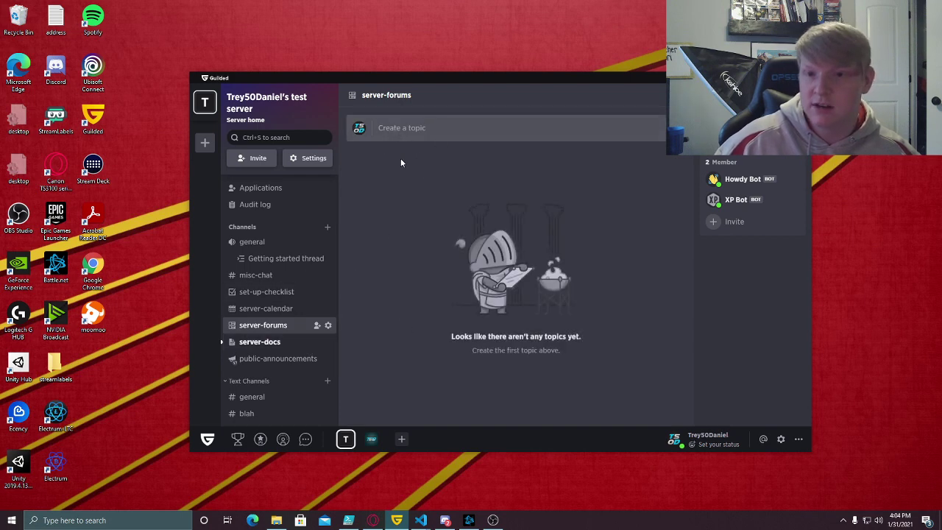
click(254, 345)
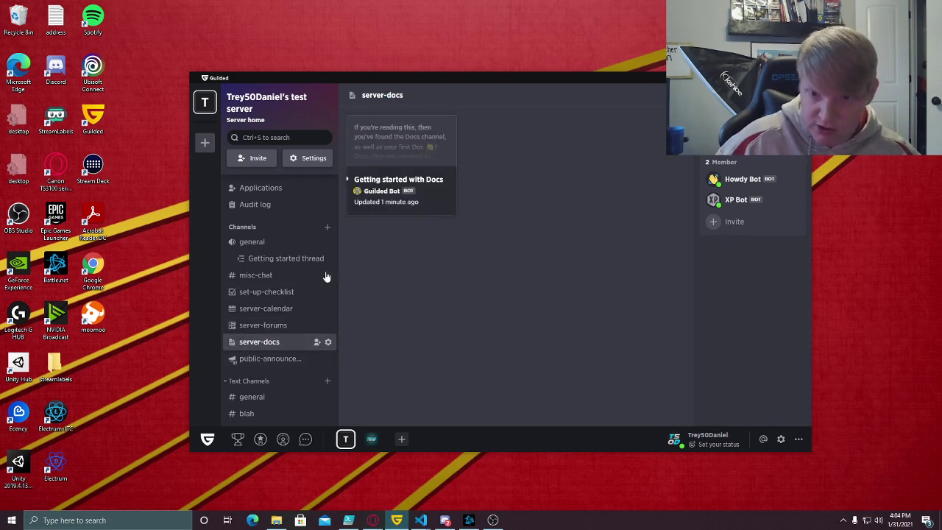
scroll(263, 358, down, 1)
click(263, 310)
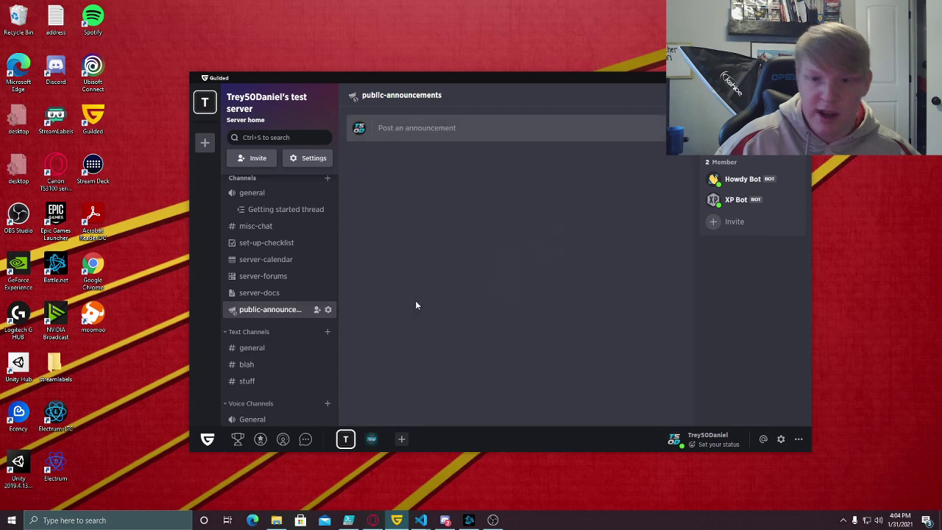
scroll(266, 318, down, 1)
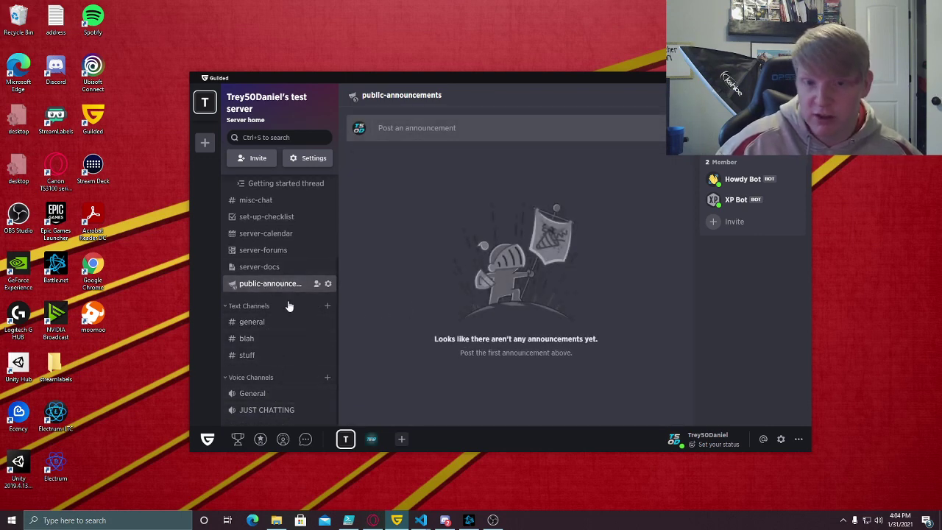
scroll(273, 354, up, 3)
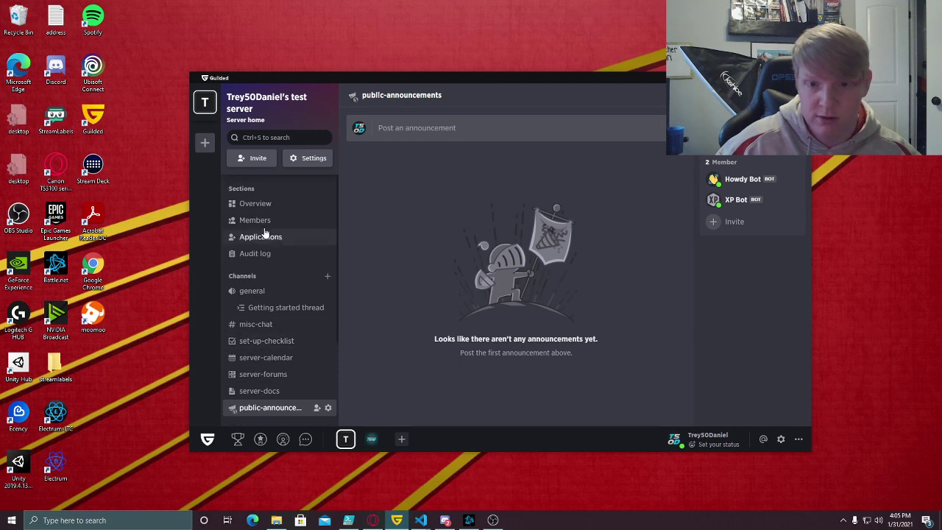